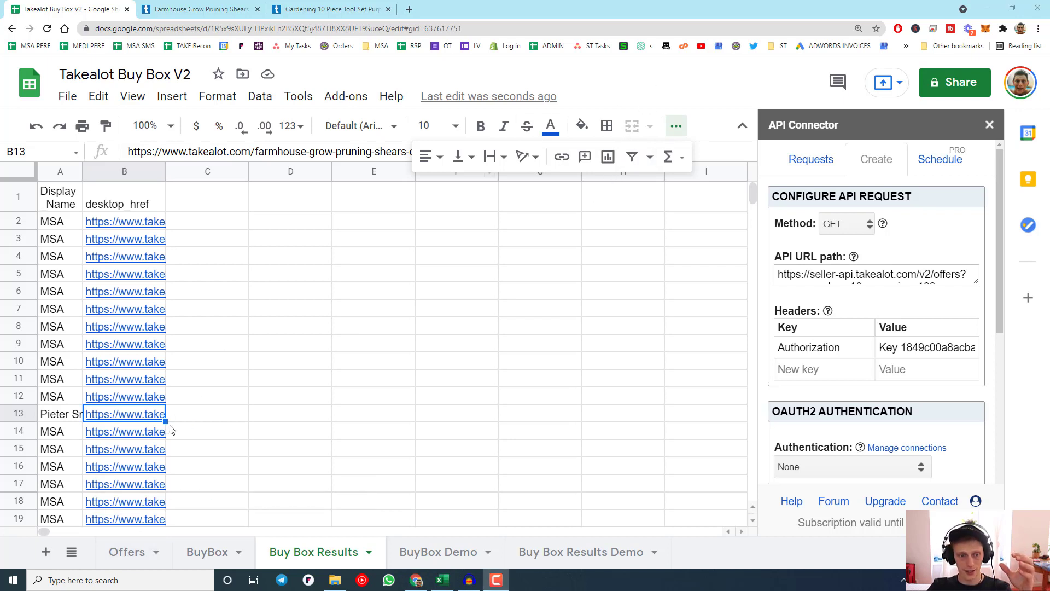
# Step: On the Offers sheet, enlarge the API URL path box to show the full request URL
pyautogui.click(132, 545)
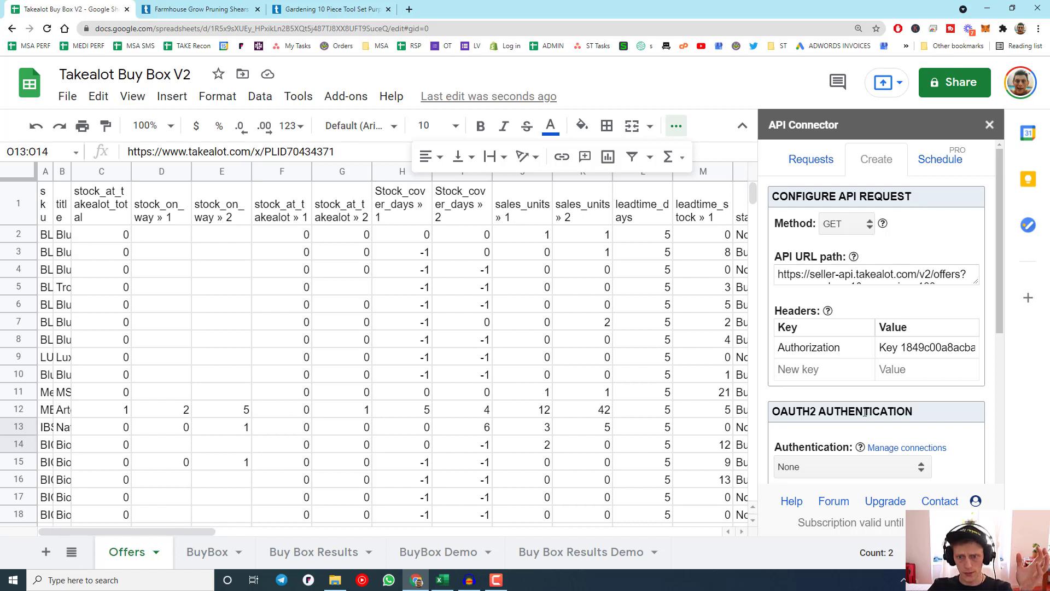
pyautogui.scroll(-1, 835, 331)
pyautogui.scroll(1, 793, 301)
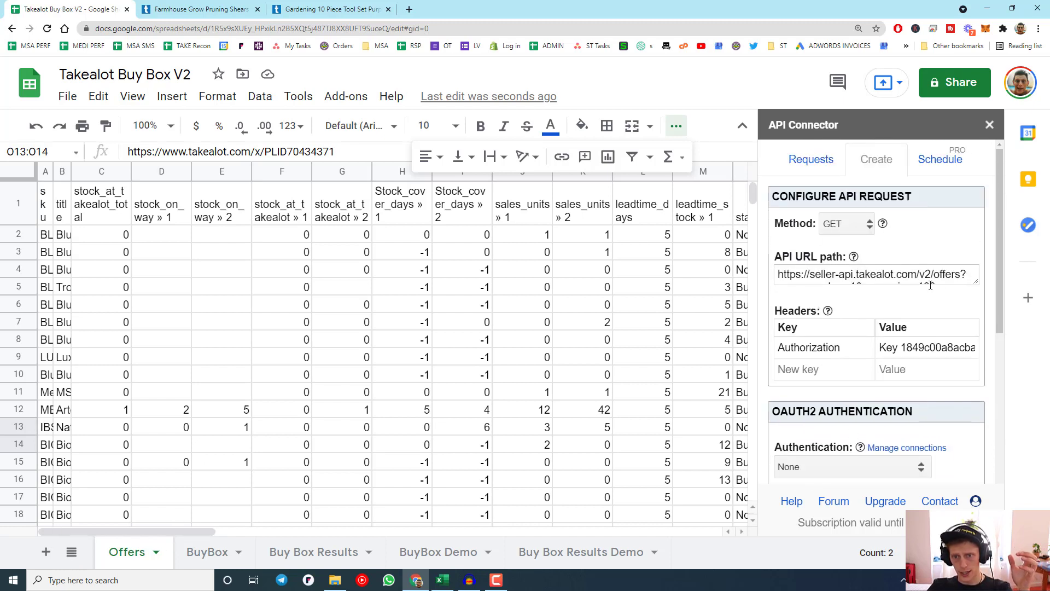
pyautogui.moveTo(973, 283); pyautogui.dragTo(974, 333)
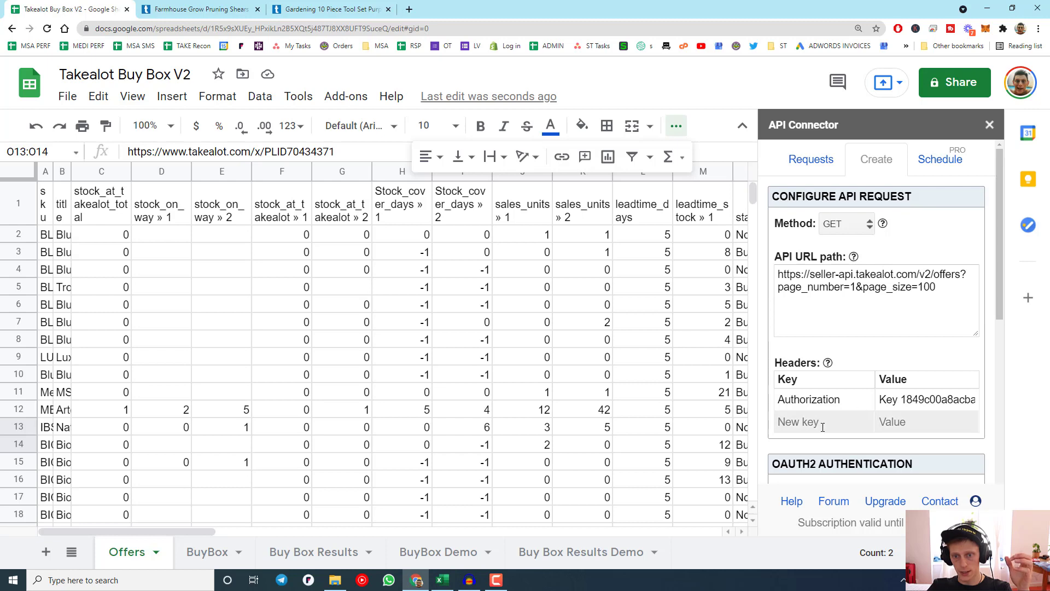
pyautogui.scroll(-5, 875, 405)
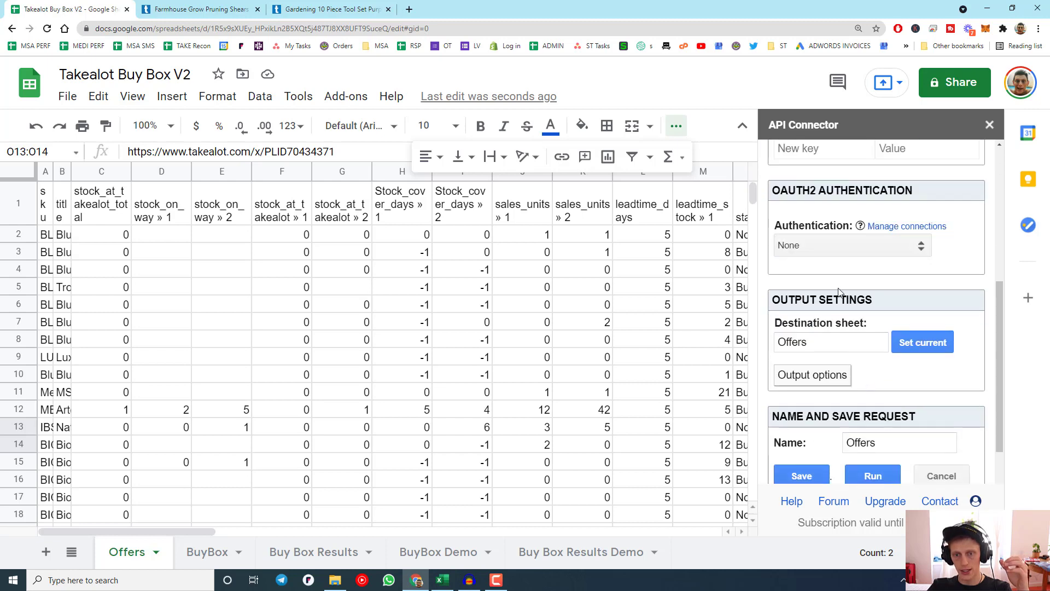
# Step: Expand Output options and enlarge the JMESPath box to reveal the full field mapping expression
pyautogui.click(782, 383)
pyautogui.scroll(-7, 875, 350)
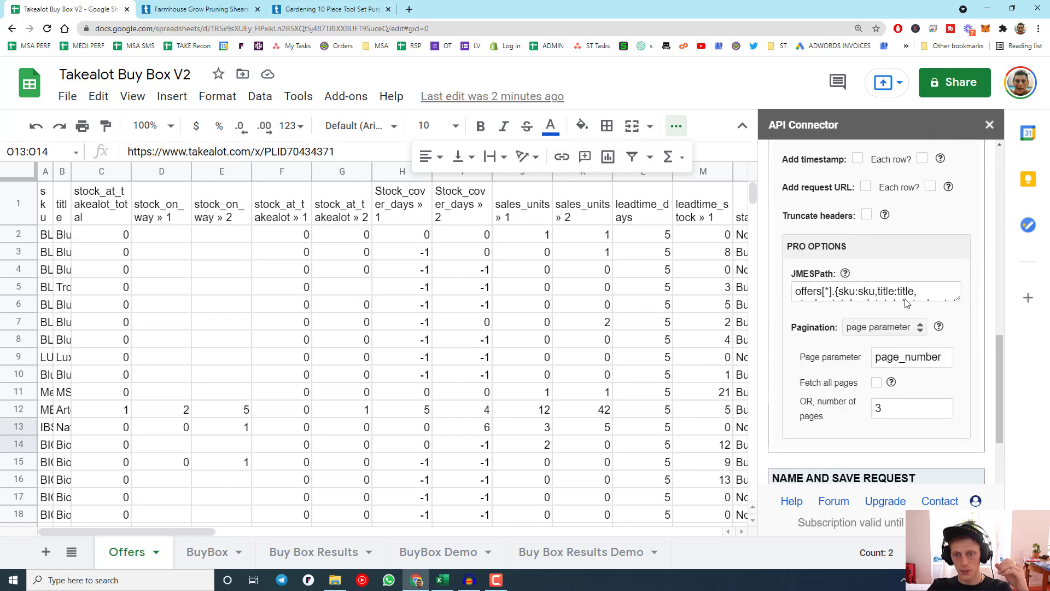
pyautogui.moveTo(958, 301); pyautogui.dragTo(980, 448)
pyautogui.scroll(-2, 844, 363)
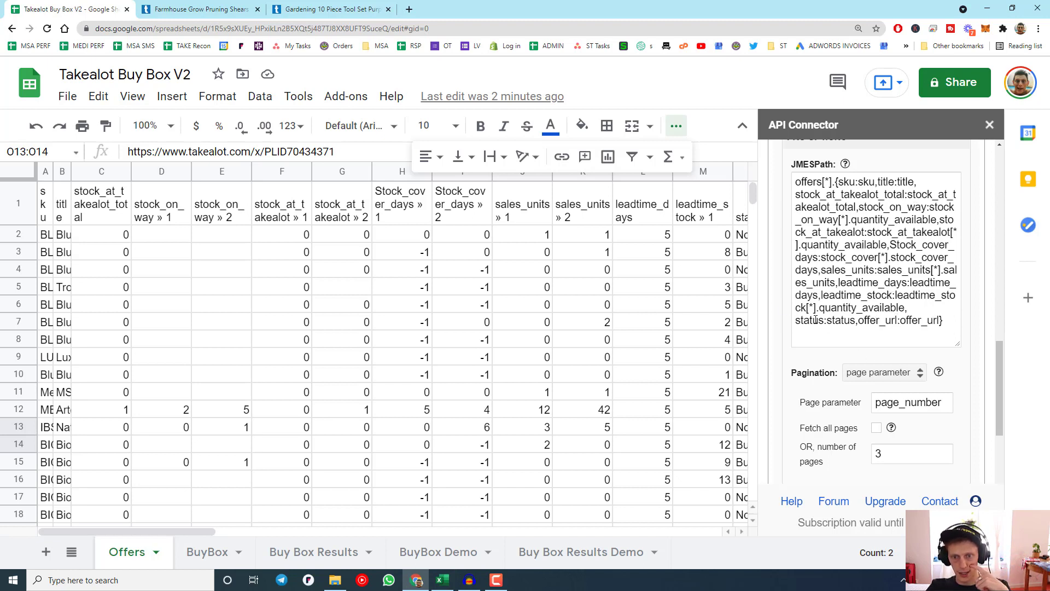
pyautogui.moveTo(189, 530); pyautogui.dragTo(272, 525)
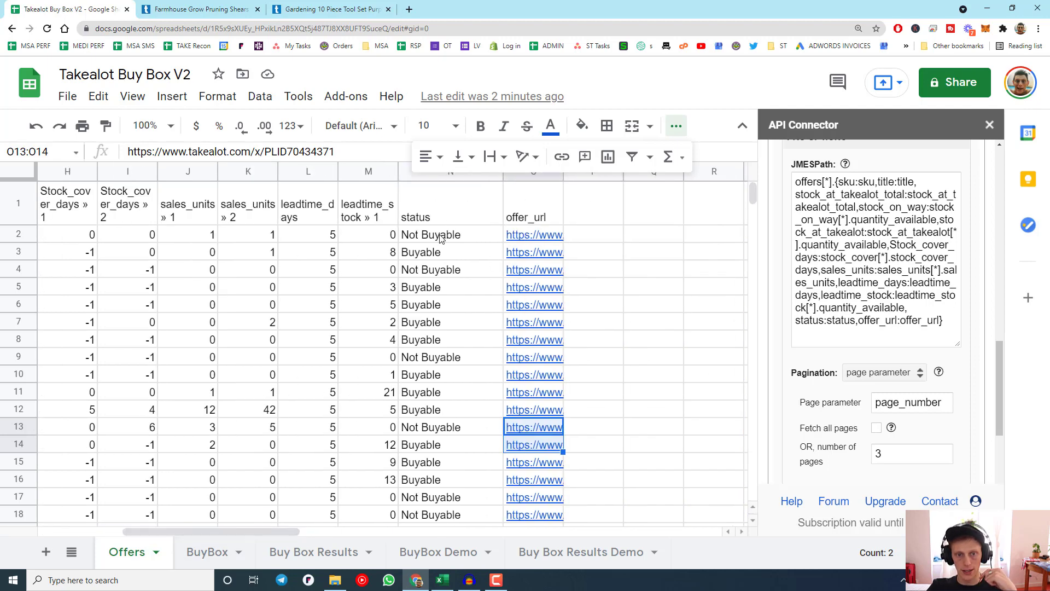
pyautogui.moveTo(228, 532); pyautogui.dragTo(142, 532)
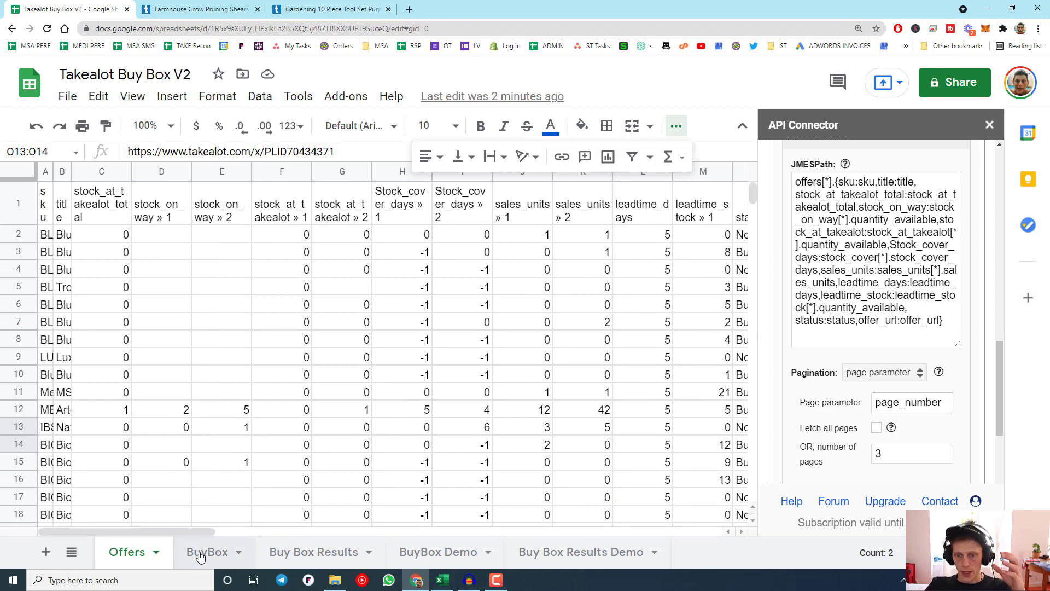
# Step: On the BuyBox sheet, inspect the QUERY formula in A1 and the RIGHT(B2,12) PLID formula in C2
pyautogui.scroll(-3, 835, 427)
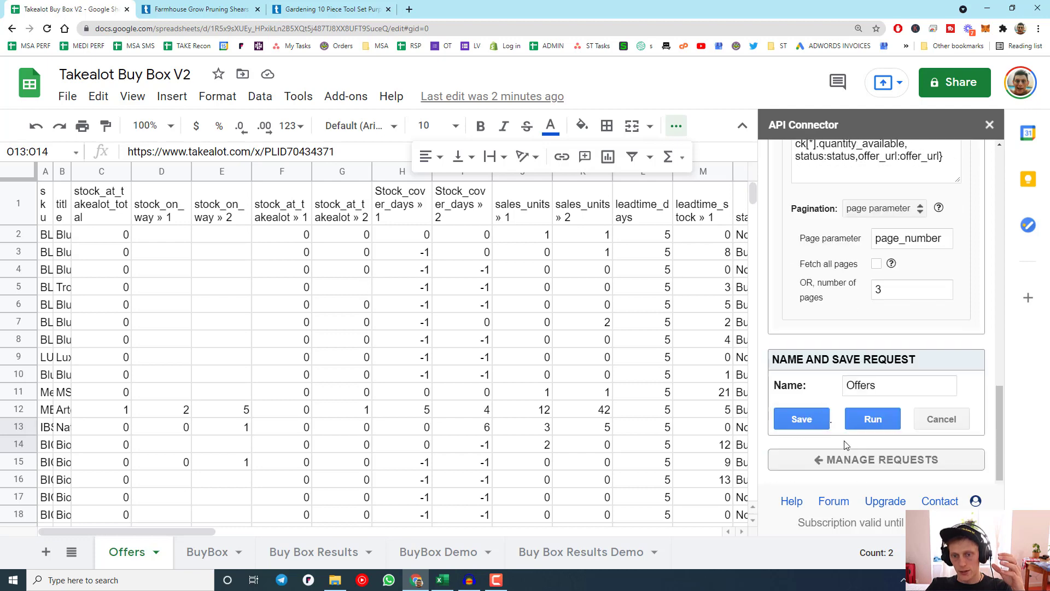
pyautogui.click(214, 552)
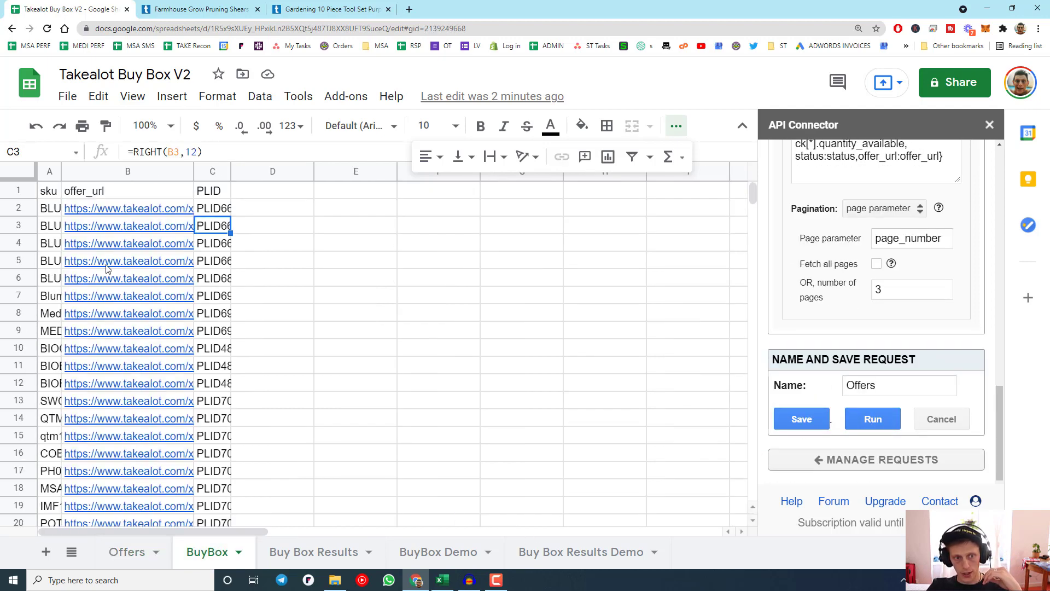
pyautogui.click(117, 562)
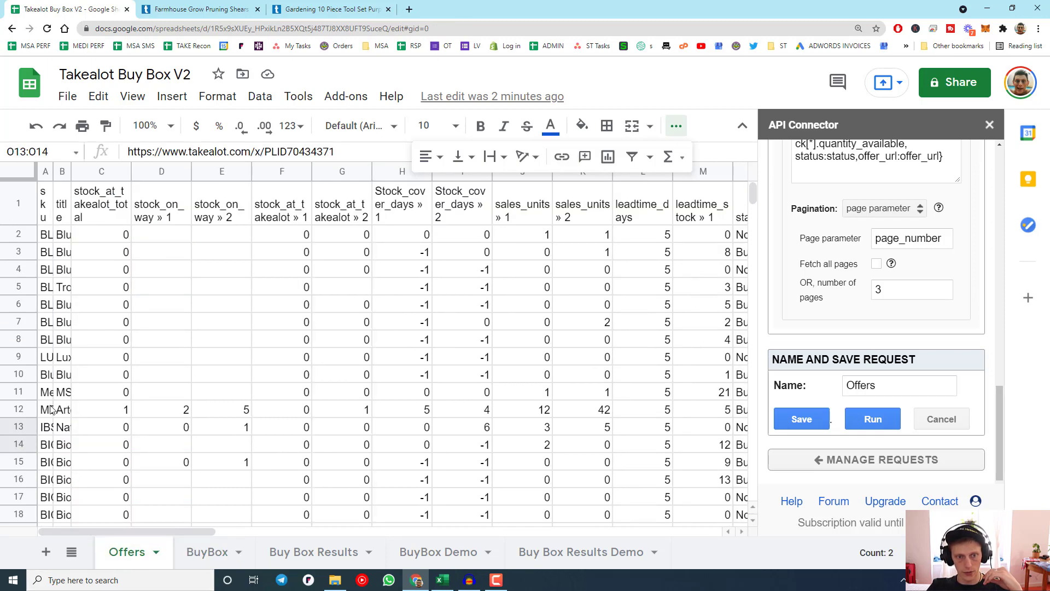
pyautogui.click(208, 554)
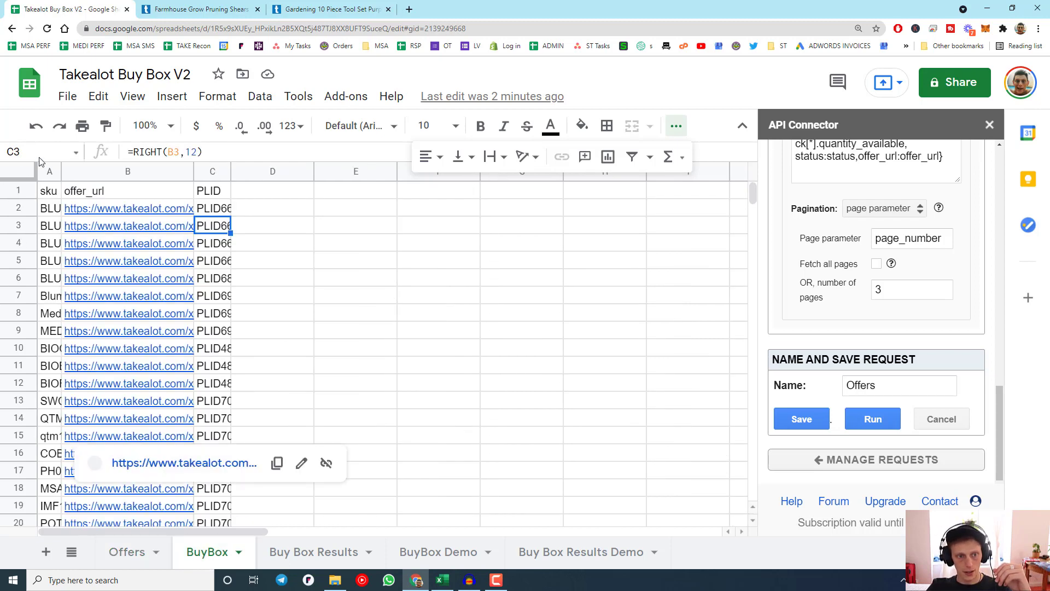
pyautogui.click(48, 193)
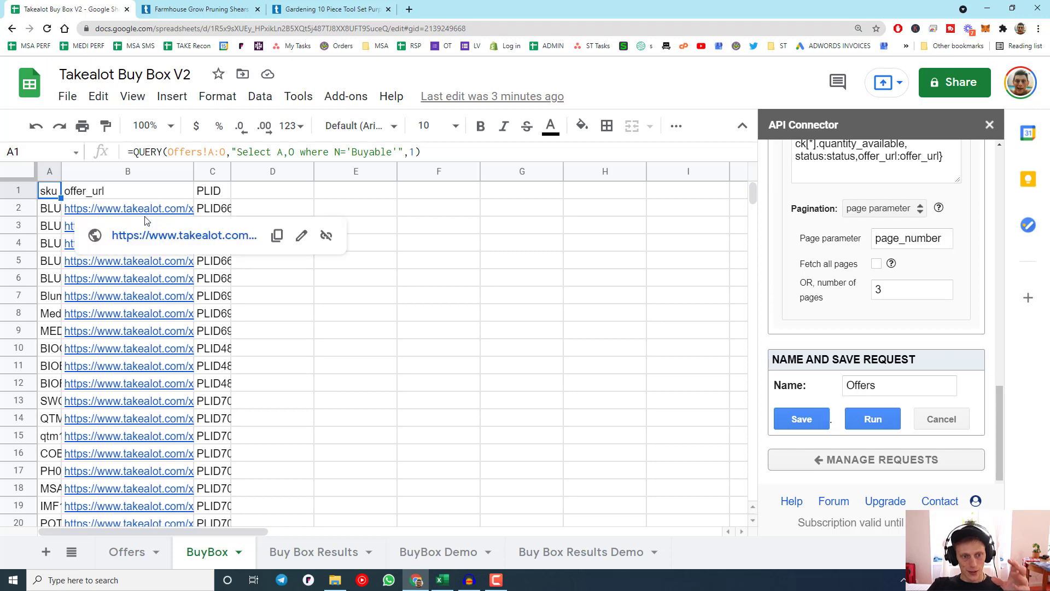
pyautogui.click(225, 212)
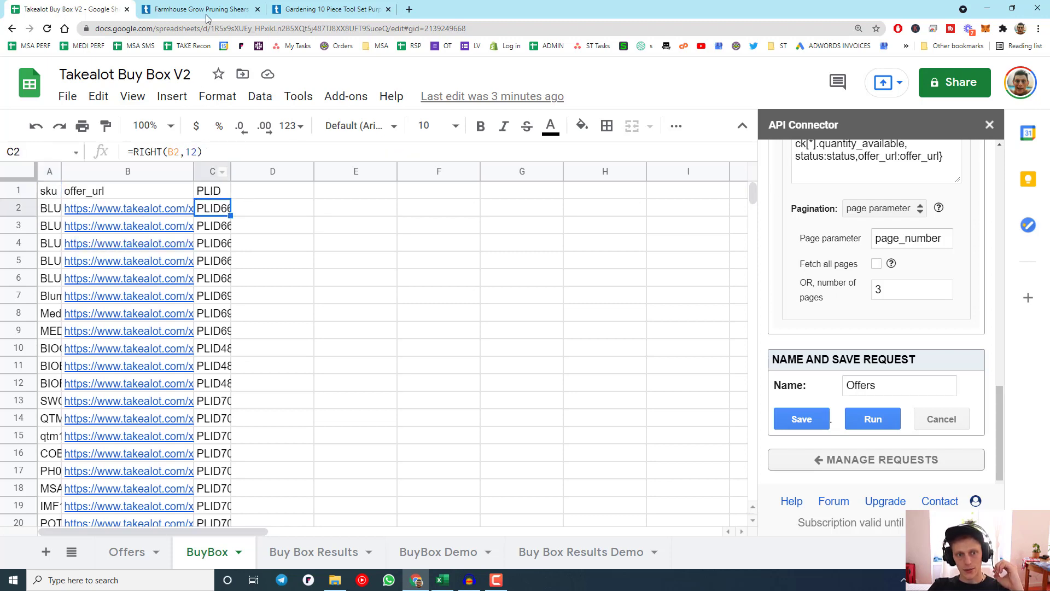
# Step: Compare the PLID in the Takealot product URL with the PLID formulas down column C
pyautogui.click(311, 8)
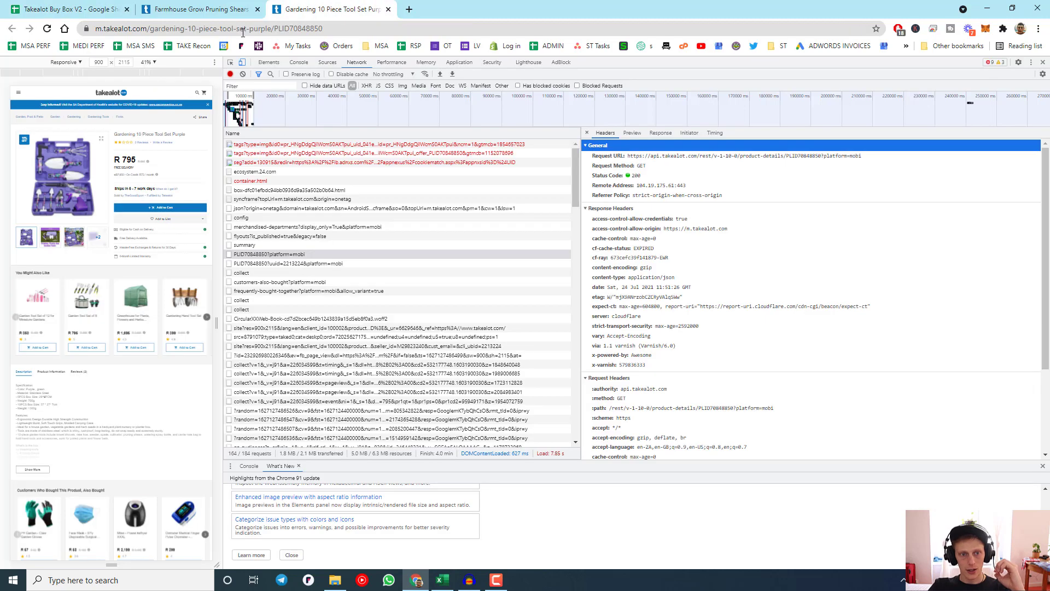
pyautogui.doubleClick(278, 27)
pyautogui.click(66, 10)
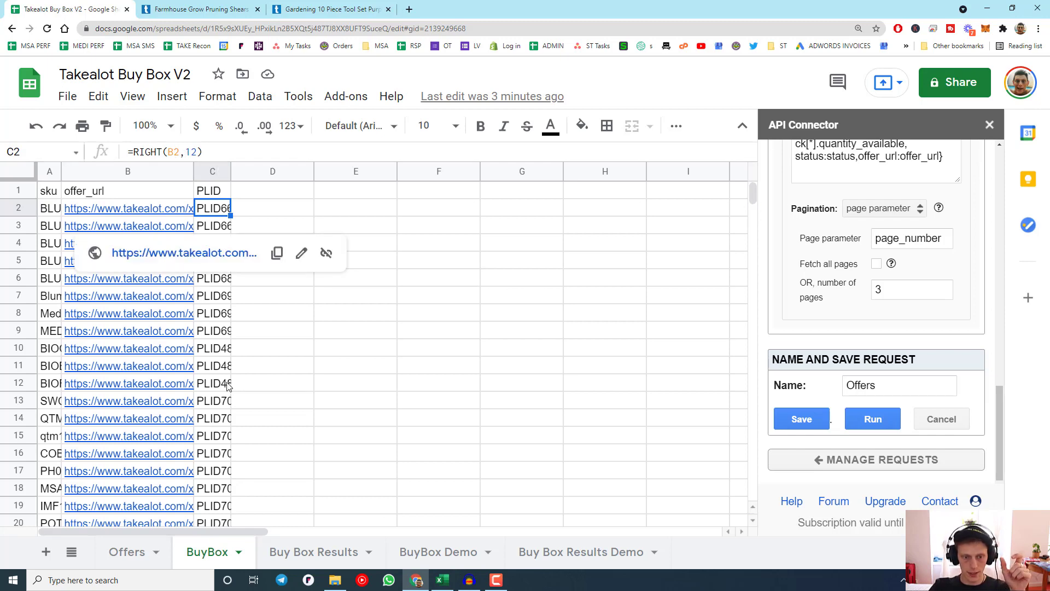
pyautogui.click(213, 372)
pyautogui.scroll(-20, 202, 383)
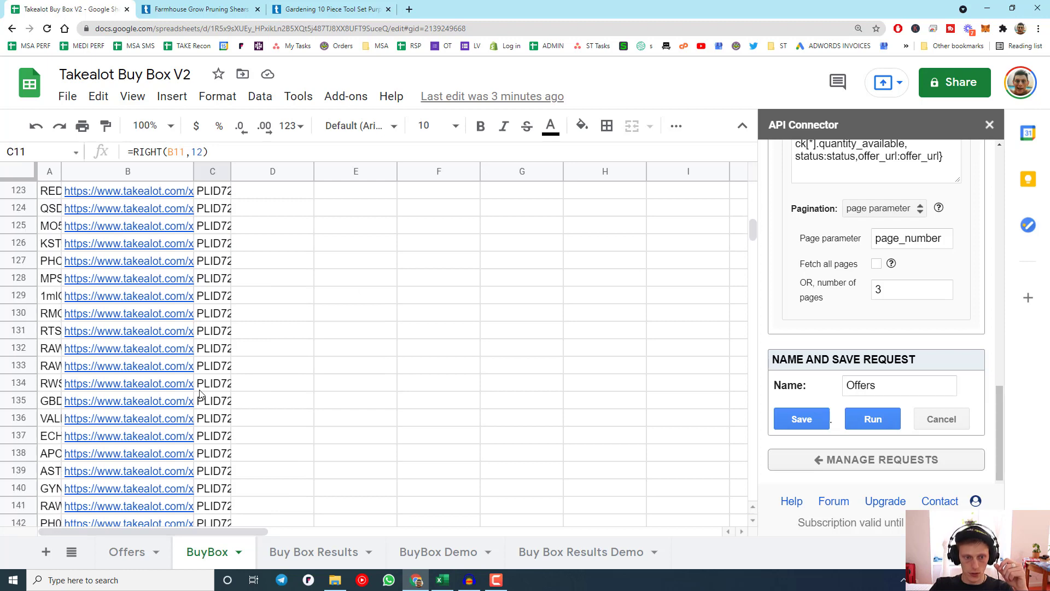
pyautogui.scroll(-20, 201, 391)
pyautogui.click(202, 365)
pyautogui.click(206, 419)
# Step: Save the Offers request and show the saved requests list with Buy Box Search and Offers
pyautogui.scroll(6, 72, 320)
pyautogui.scroll(9, 73, 320)
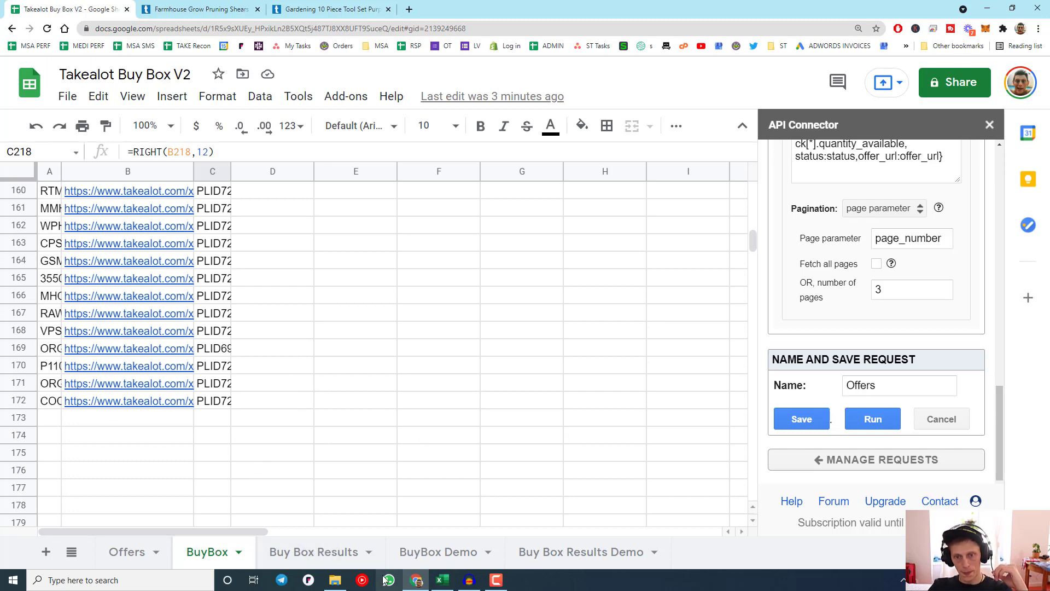
pyautogui.scroll(1, 817, 470)
pyautogui.click(802, 467)
pyautogui.click(819, 456)
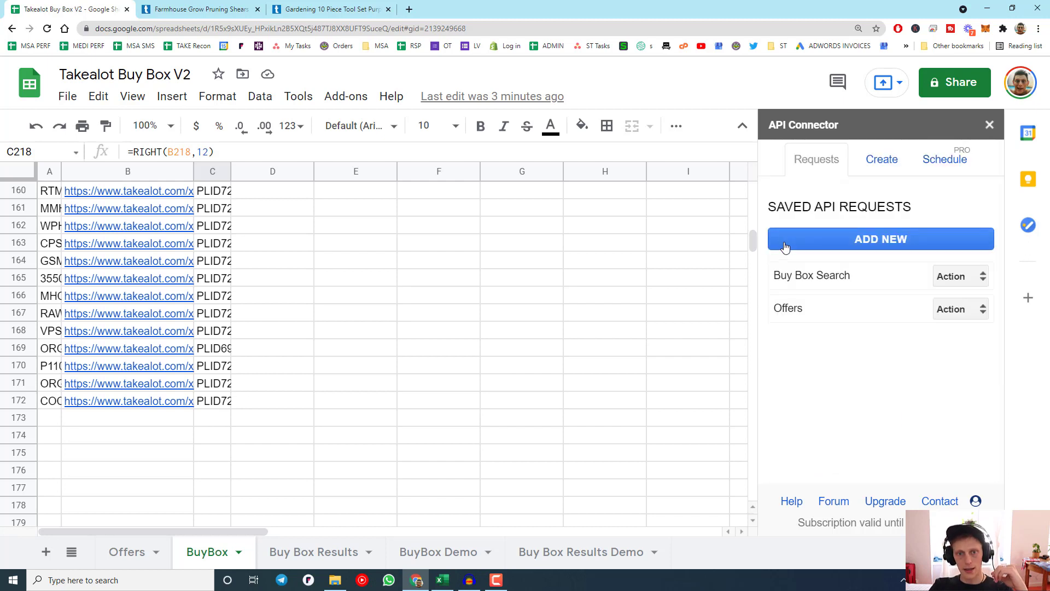
pyautogui.click(951, 278)
pyautogui.click(951, 301)
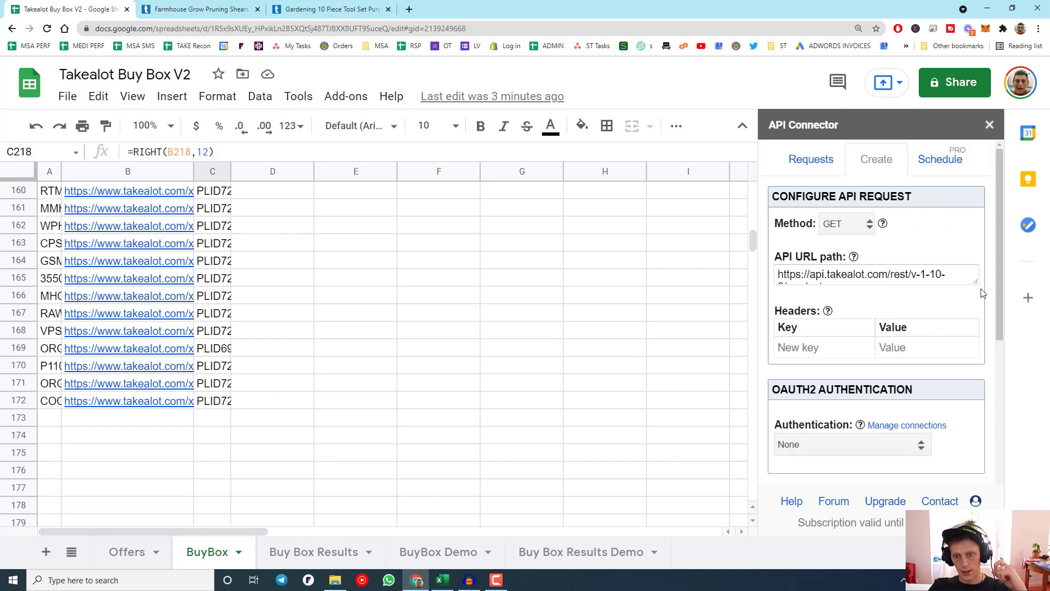
pyautogui.moveTo(977, 282); pyautogui.dragTo(947, 323)
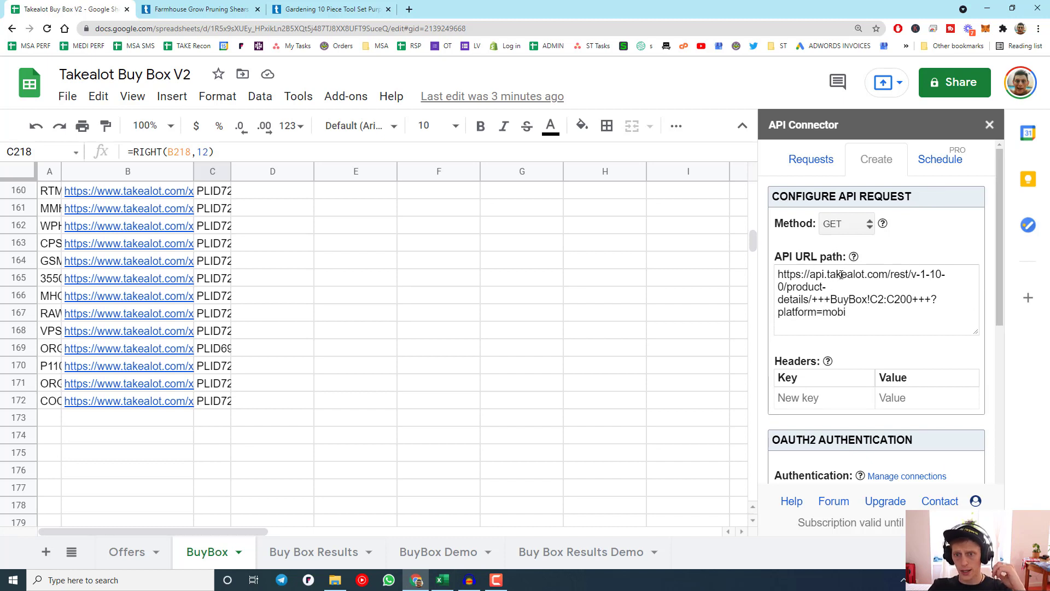
pyautogui.click(812, 299)
pyautogui.moveTo(812, 299); pyautogui.dragTo(934, 306)
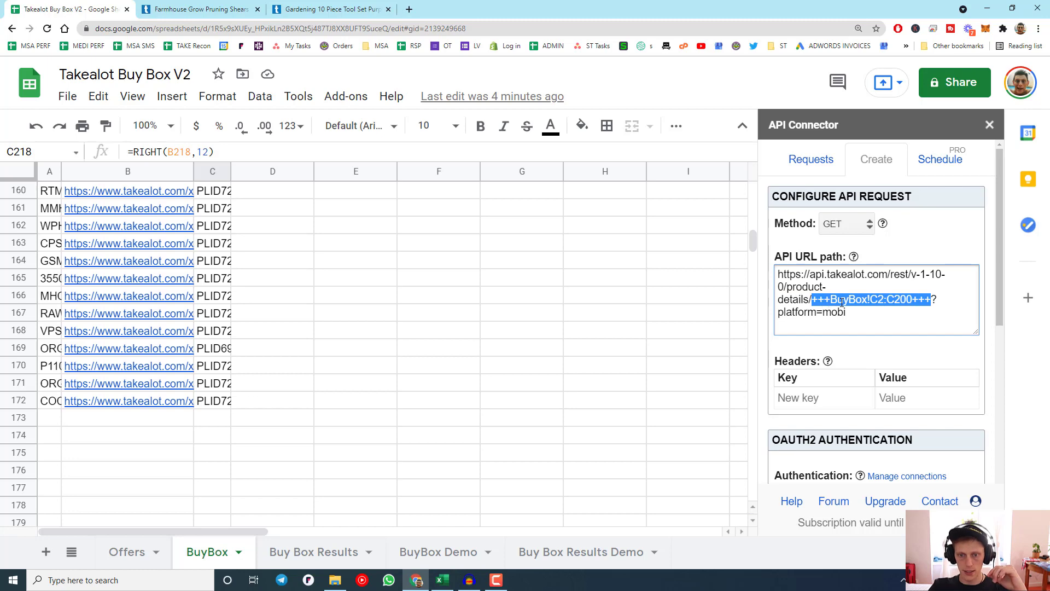
pyautogui.scroll(20, 295, 263)
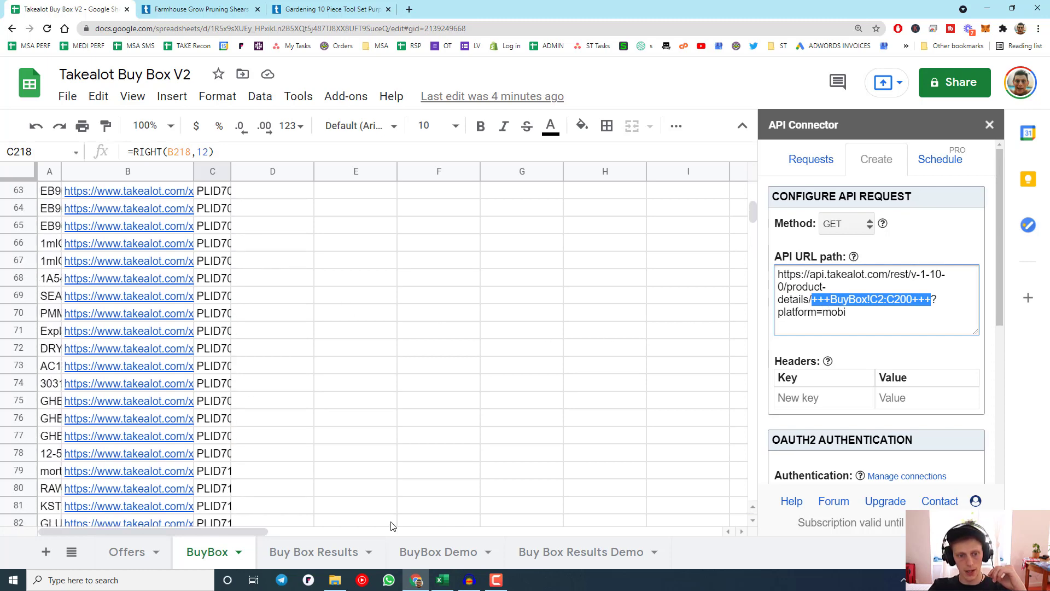
pyautogui.scroll(20, 215, 283)
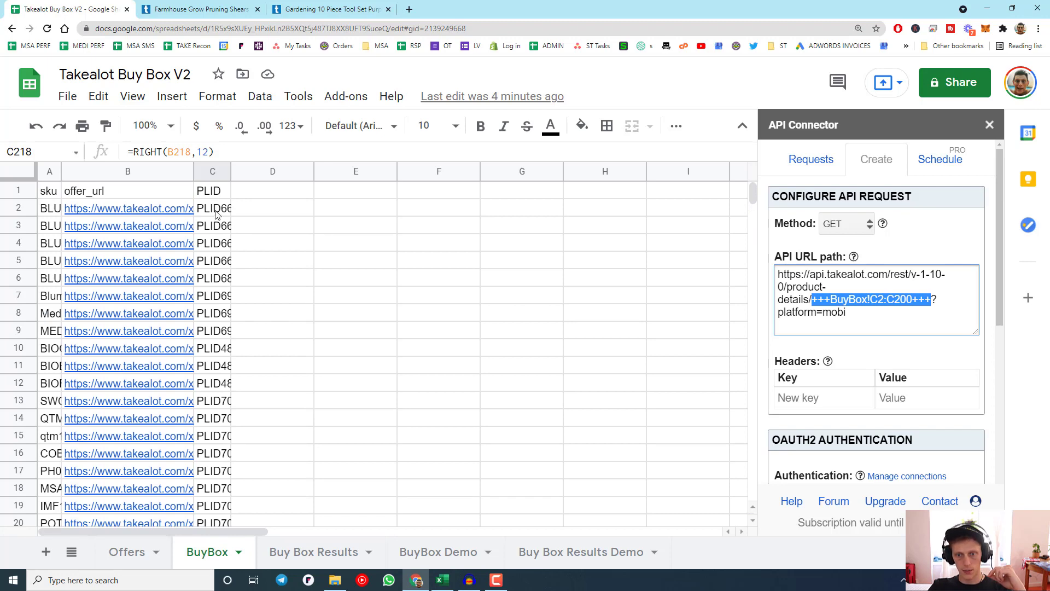
pyautogui.scroll(-20, 213, 240)
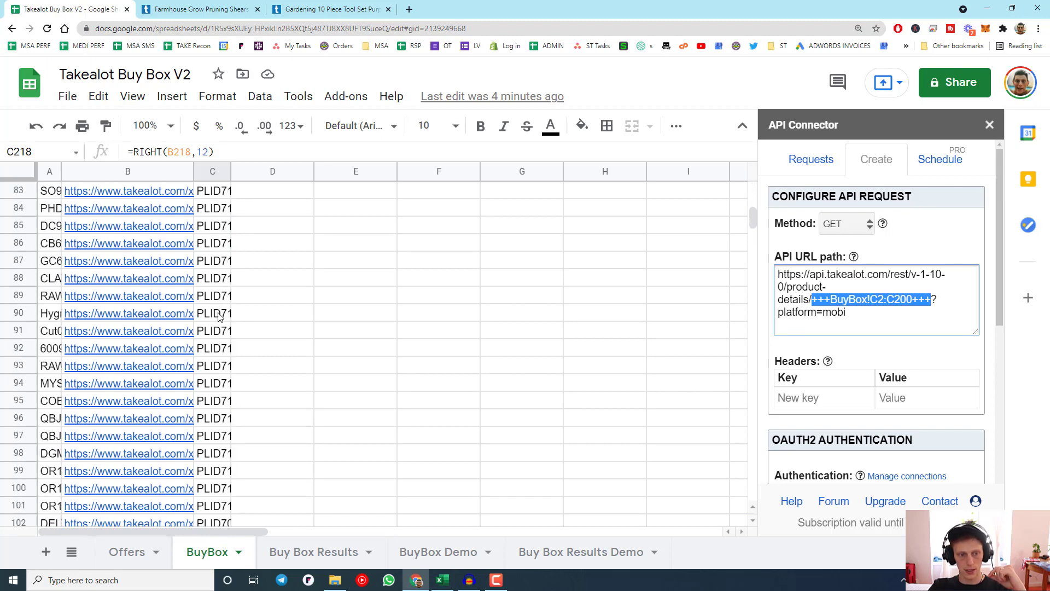
pyautogui.scroll(-7, 234, 452)
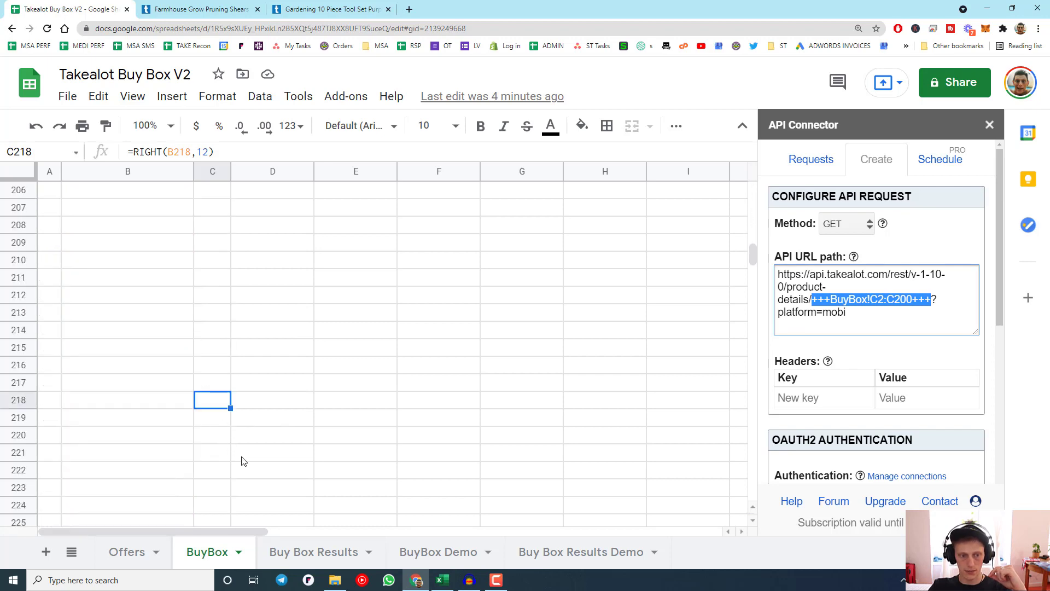
pyautogui.scroll(-5, 896, 327)
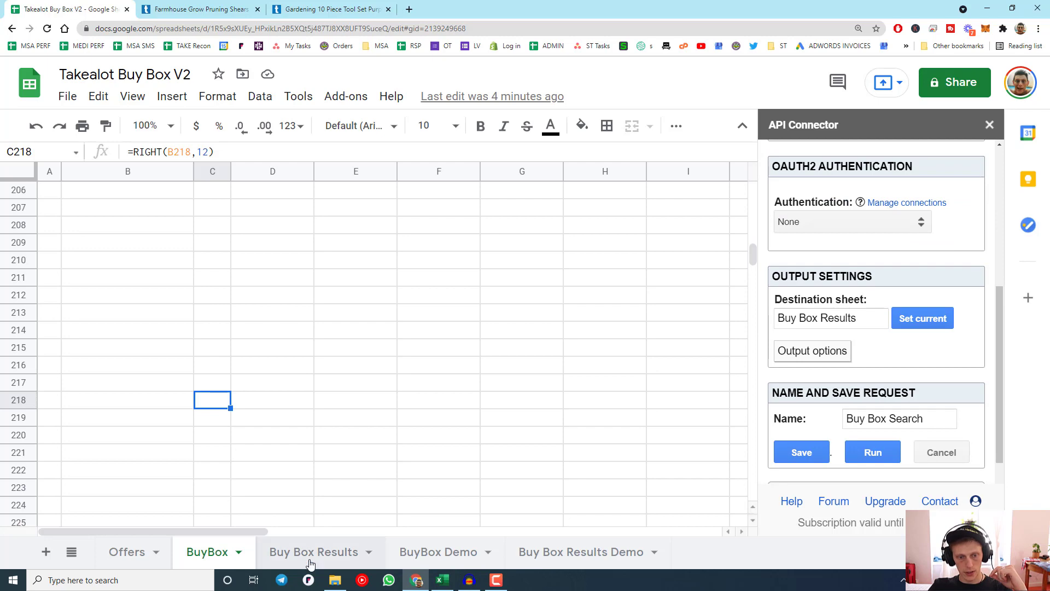
pyautogui.scroll(-1, 840, 416)
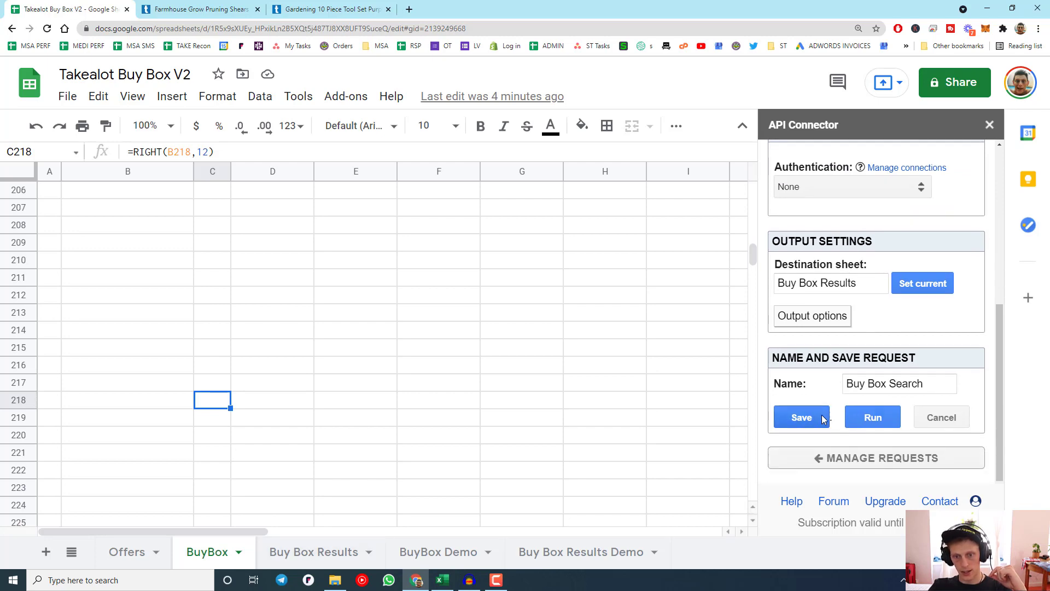
pyautogui.scroll(6, 956, 378)
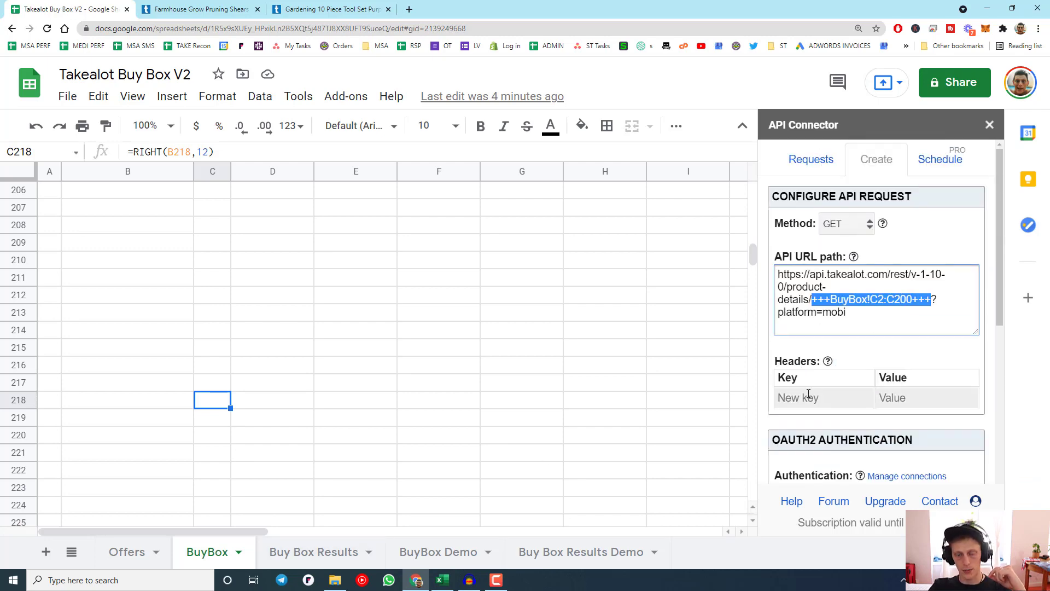
pyautogui.scroll(-5, 891, 338)
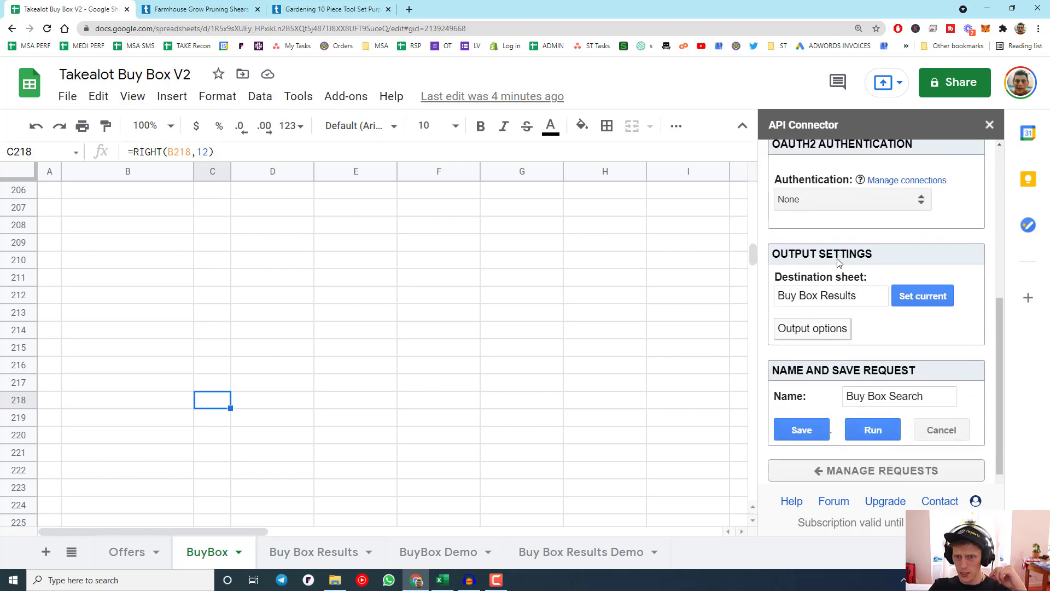
pyautogui.scroll(2, 853, 328)
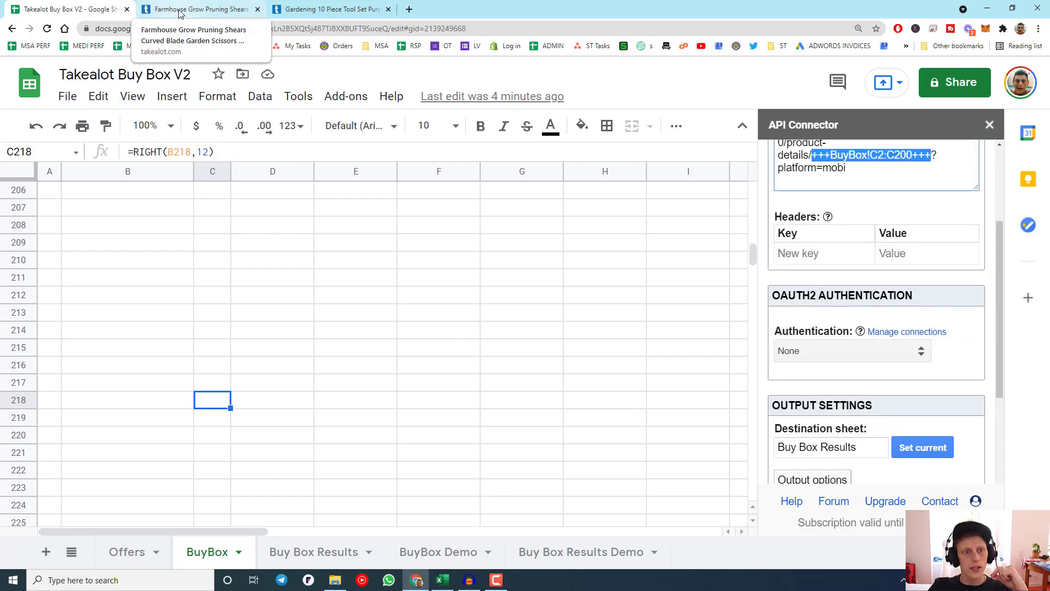
# Step: Show the Gardening 10 Piece Tool Set page's product-details API request in the DevTools Network panel
pyautogui.click(235, 9)
pyautogui.click(327, 10)
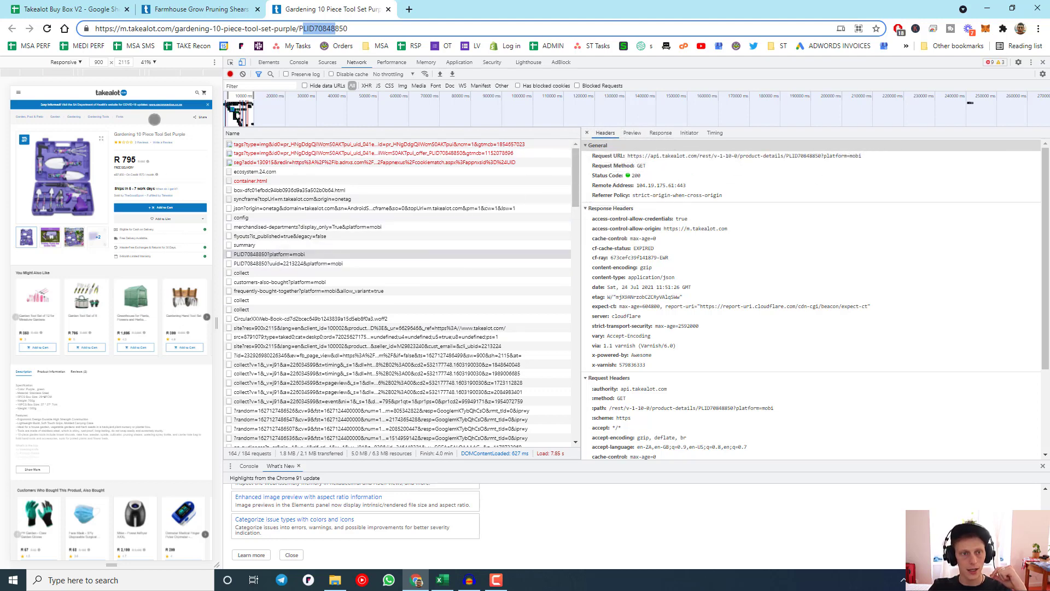
# Step: Expand the Buy Box Search Output options and enlarge the JMESPath box to review seller name and link mapping
pyautogui.click(85, 7)
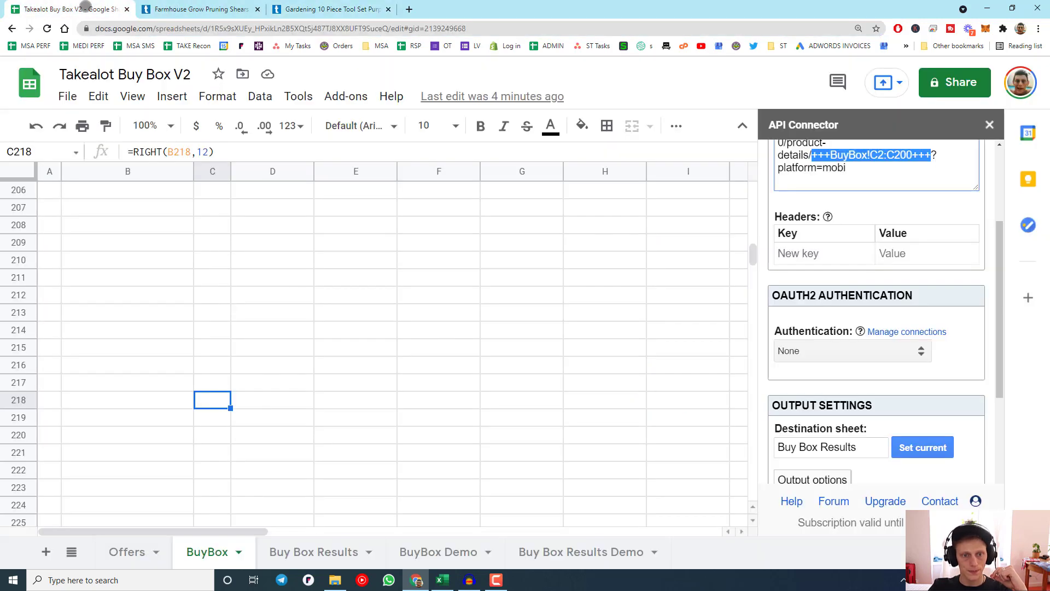
pyautogui.scroll(-3, 861, 285)
pyautogui.click(819, 322)
pyautogui.scroll(-3, 818, 320)
pyautogui.scroll(-1, 906, 369)
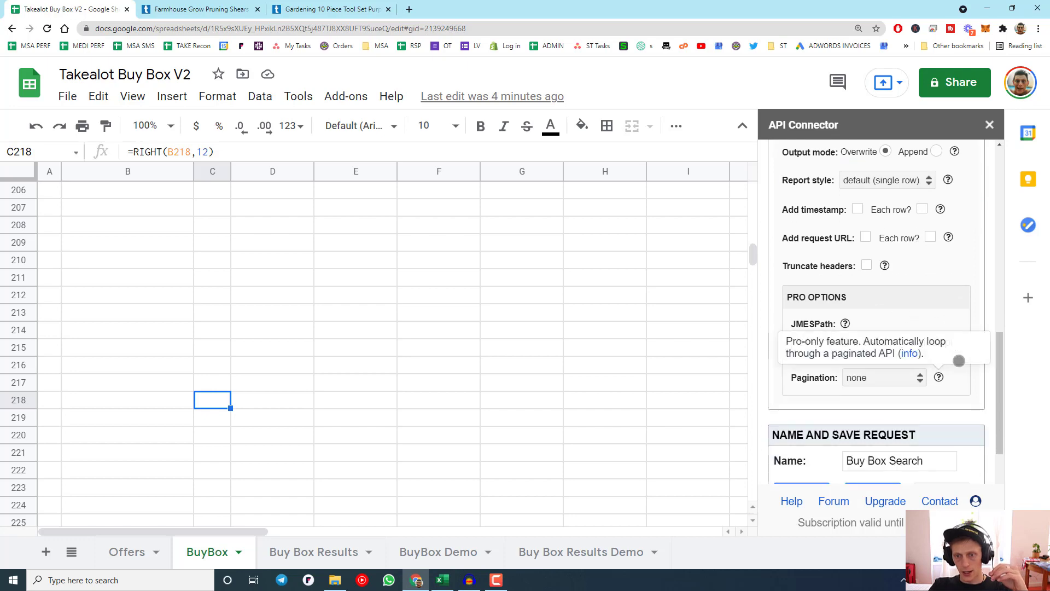
pyautogui.moveTo(960, 349); pyautogui.dragTo(967, 410)
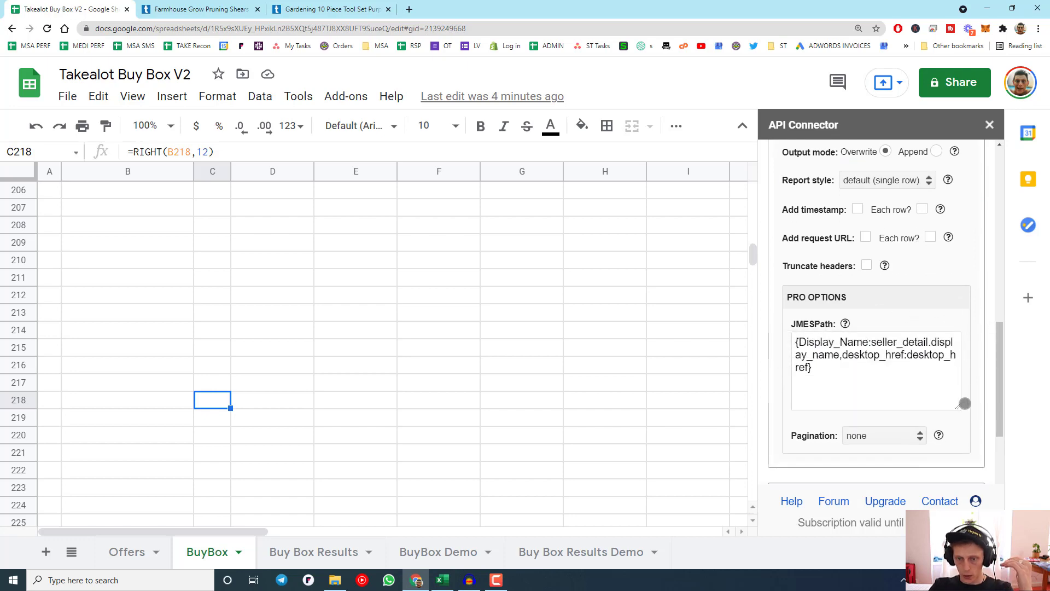
# Step: Open the Buy Box Results sheet listing each seller's Display_Name and desktop_href link
pyautogui.scroll(10, 818, 240)
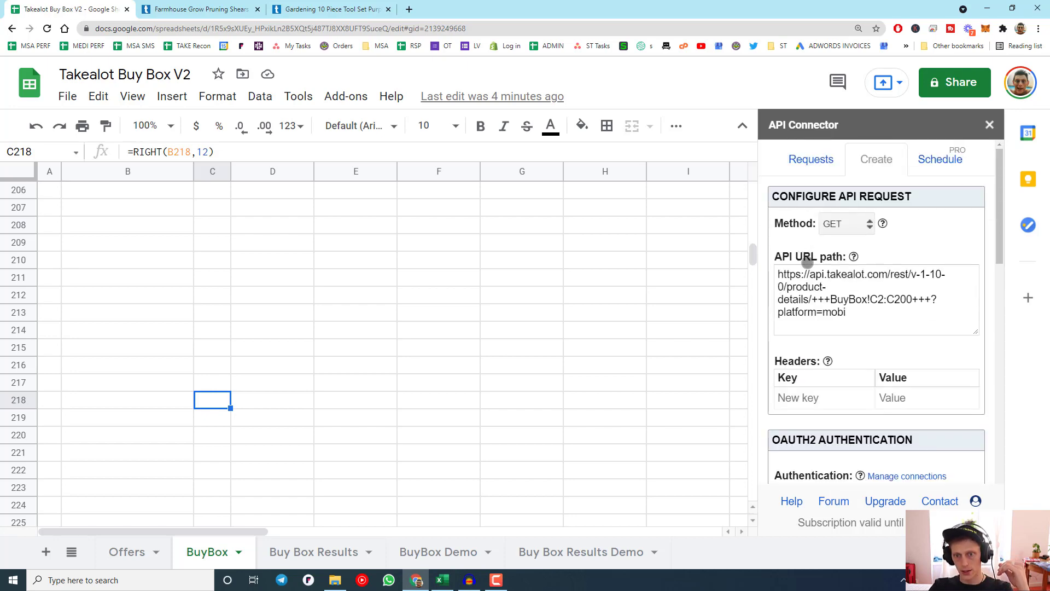
pyautogui.scroll(-8, 862, 325)
pyautogui.scroll(-4, 845, 339)
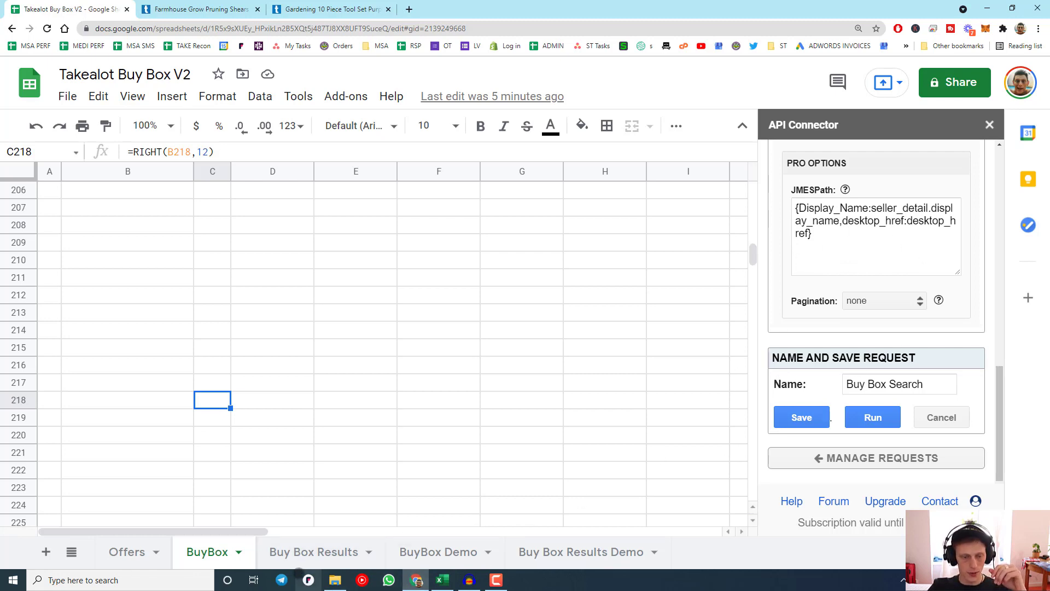
pyautogui.click(294, 551)
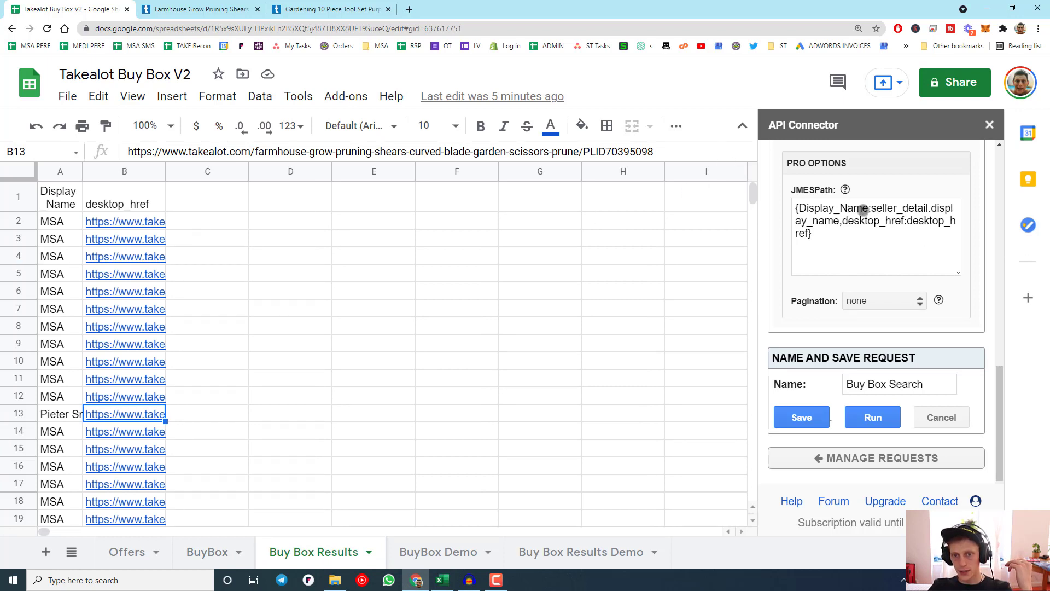
pyautogui.moveTo(165, 281)
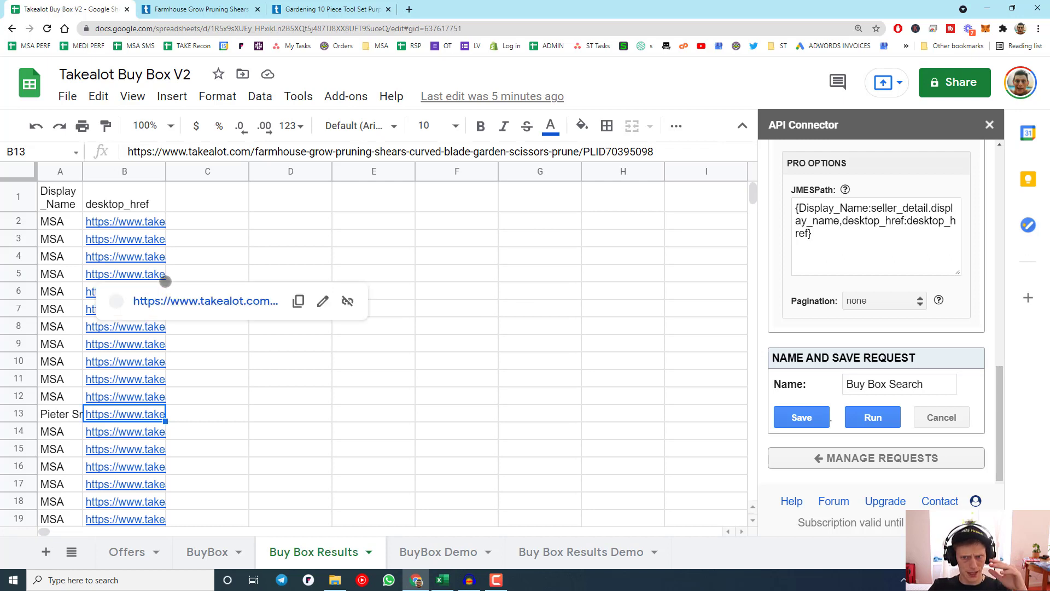
pyautogui.click(379, 212)
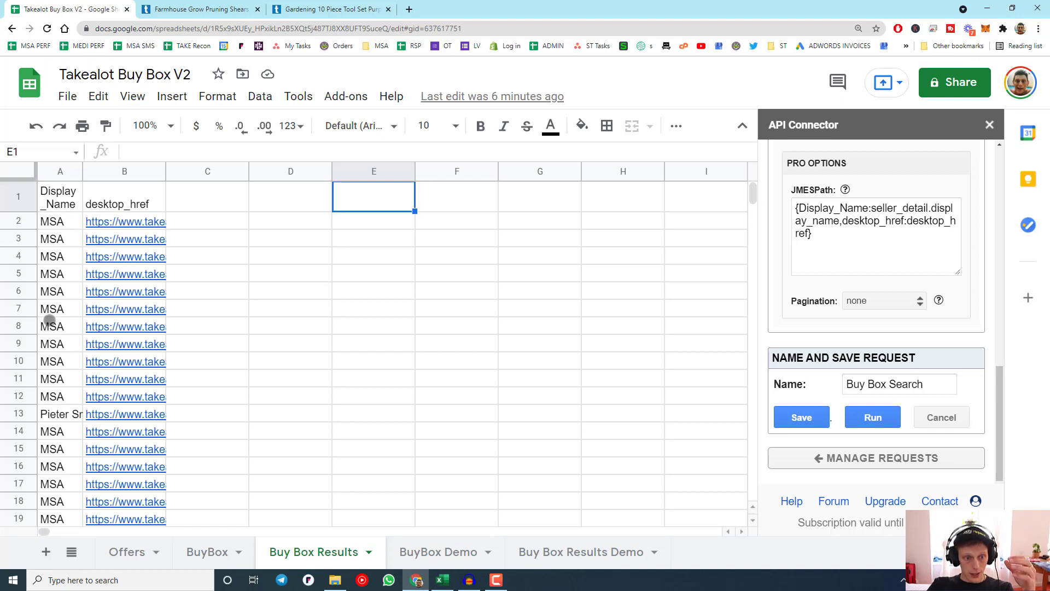
pyautogui.click(55, 419)
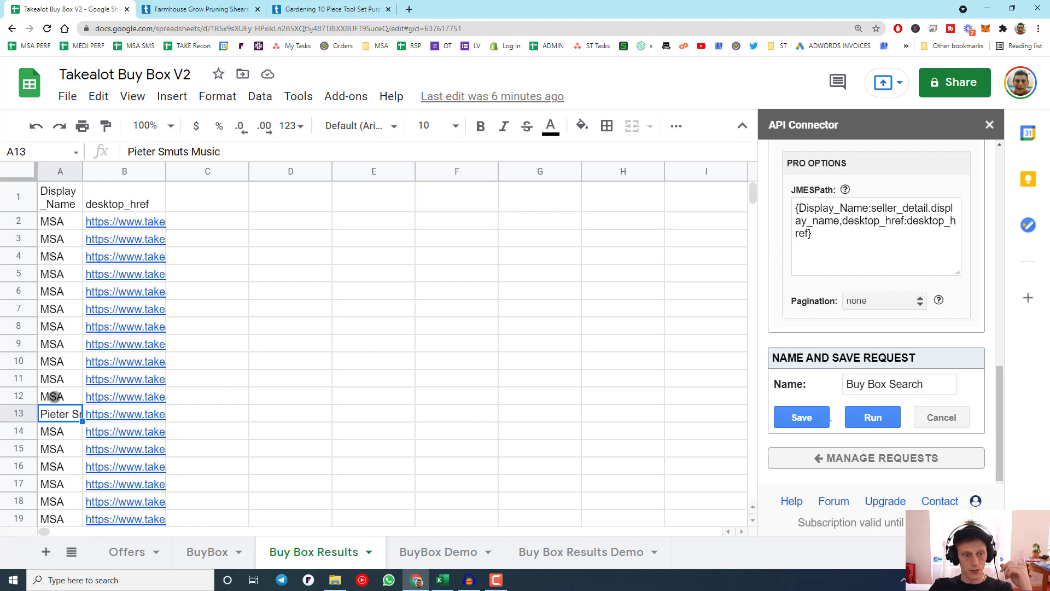
pyautogui.click(54, 399)
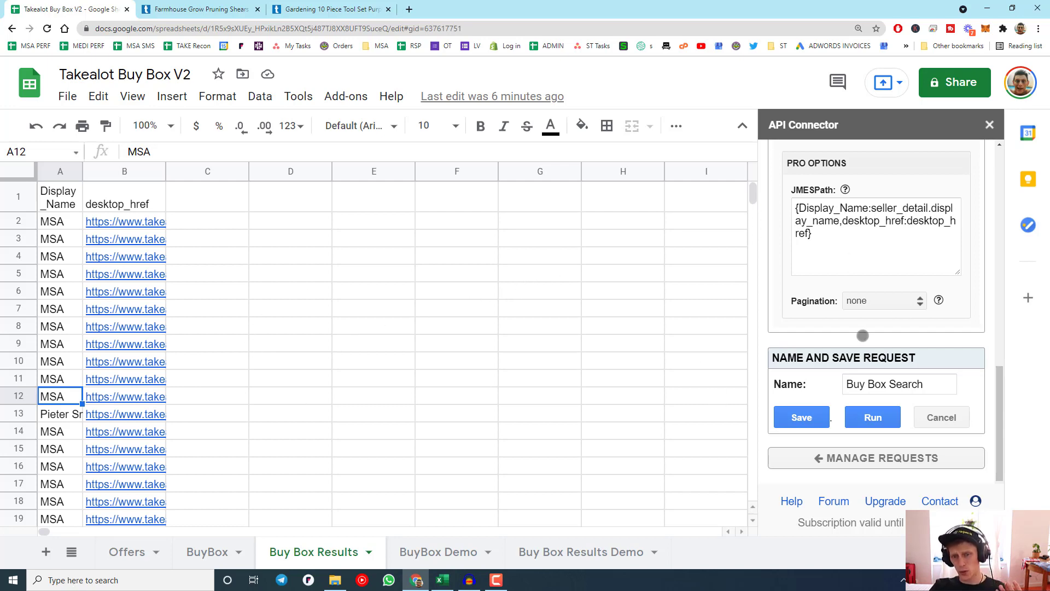
pyautogui.scroll(8, 840, 284)
pyautogui.scroll(5, 840, 284)
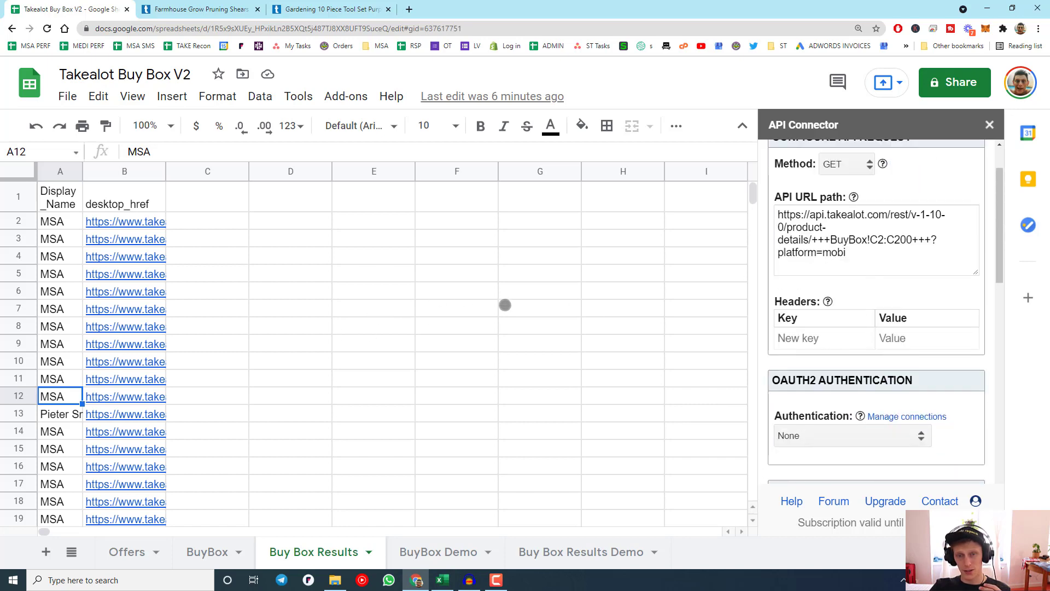
pyautogui.scroll(2, 912, 233)
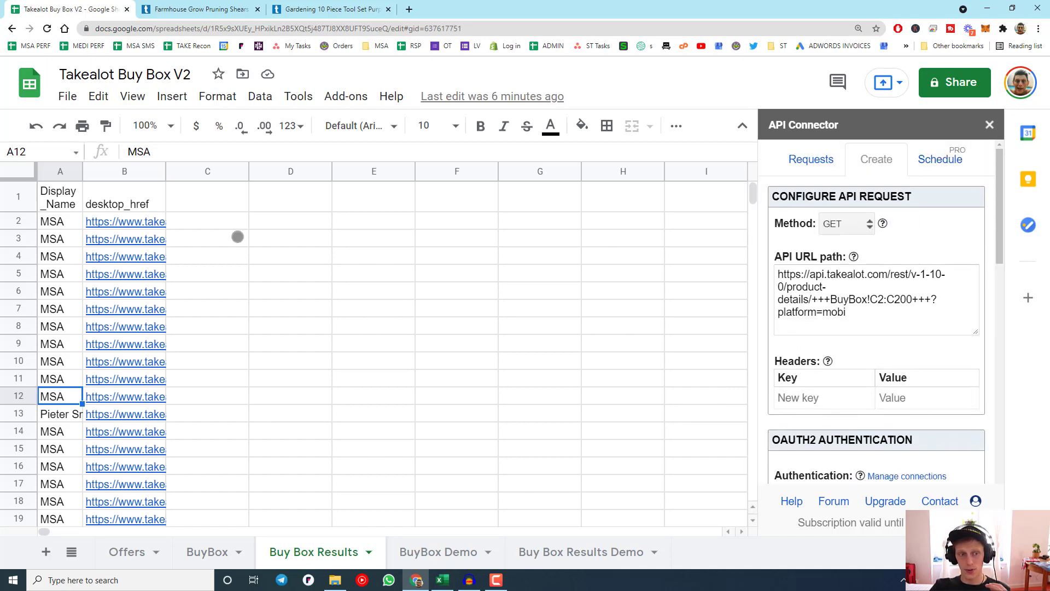